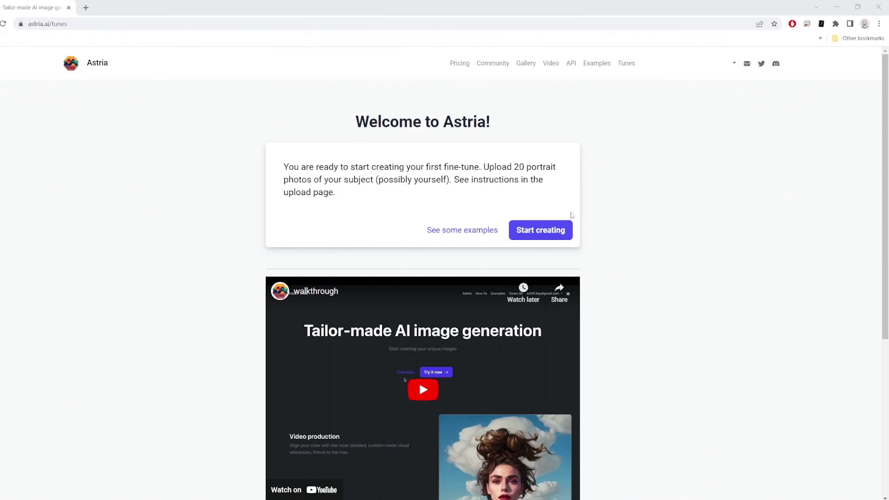
Step: Start a new finetune and fill in the title "Chica" and the class name "dog"
left_click(549, 234)
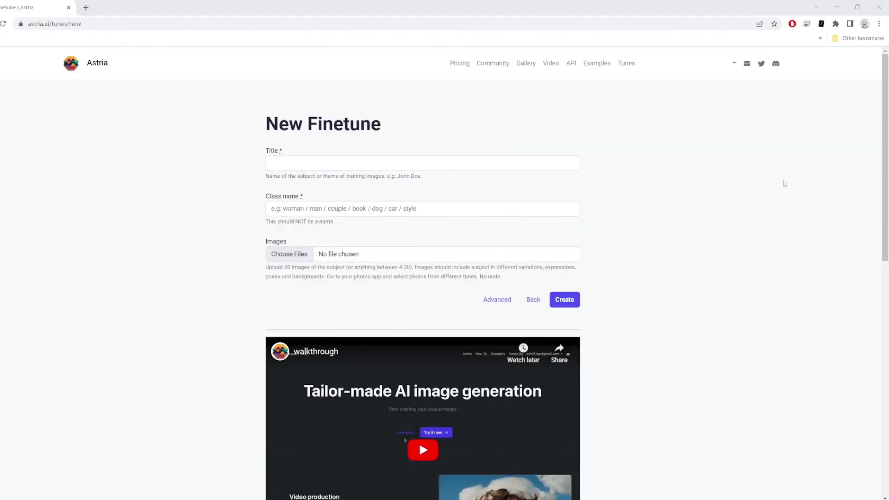
left_click(385, 161)
type("Chica")
key("Tab")
left_click(303, 189)
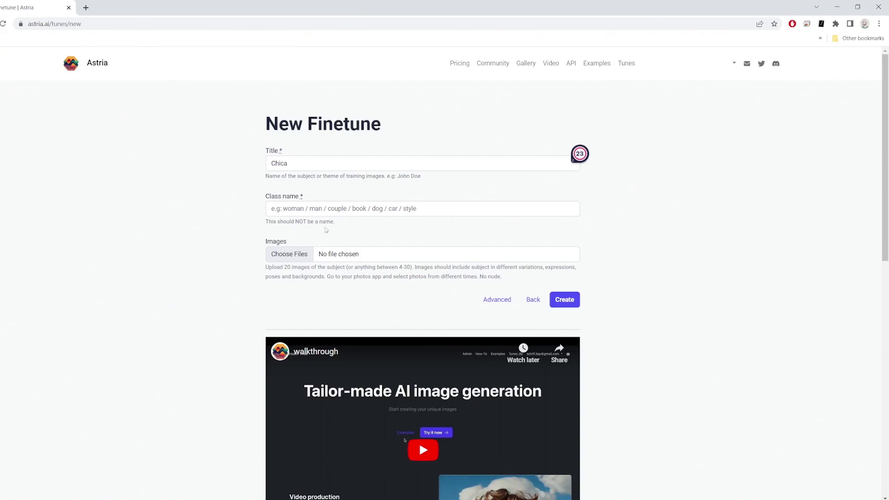
left_click(442, 208)
type("dog")
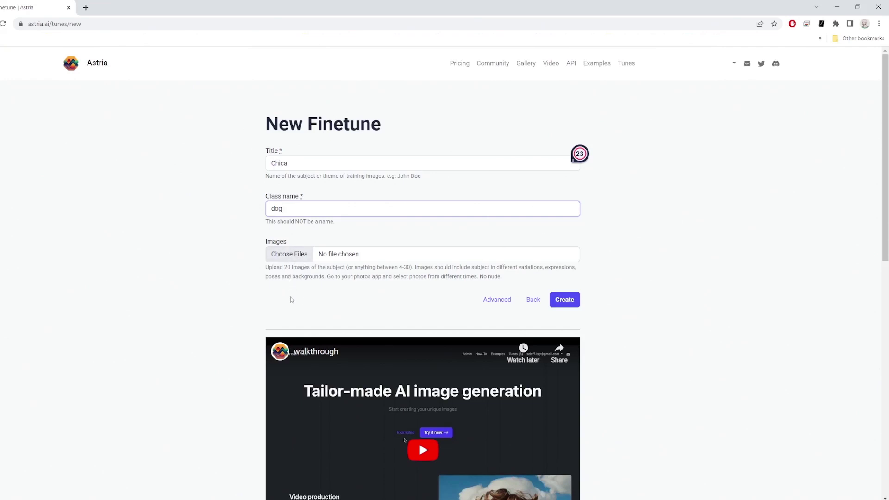
Step: Add all the dog photos from the Chica folder as training images and create the finetune
left_click(297, 257)
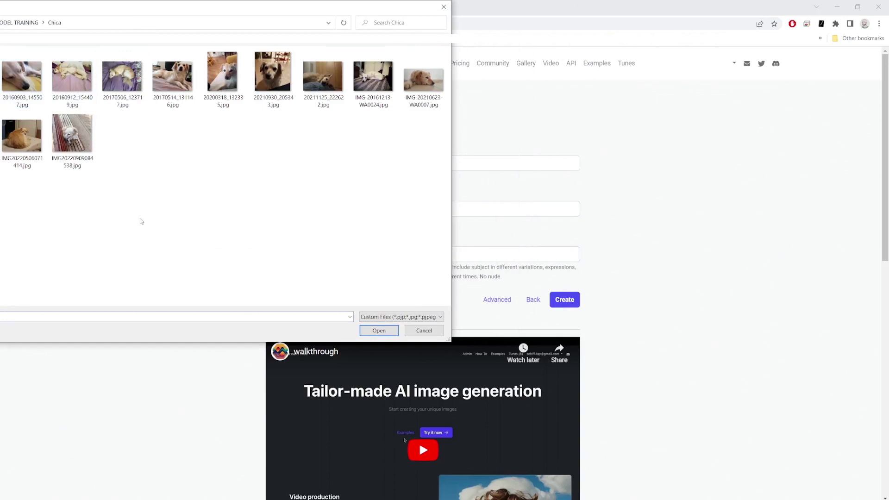
key("ctrl+a")
left_click(379, 330)
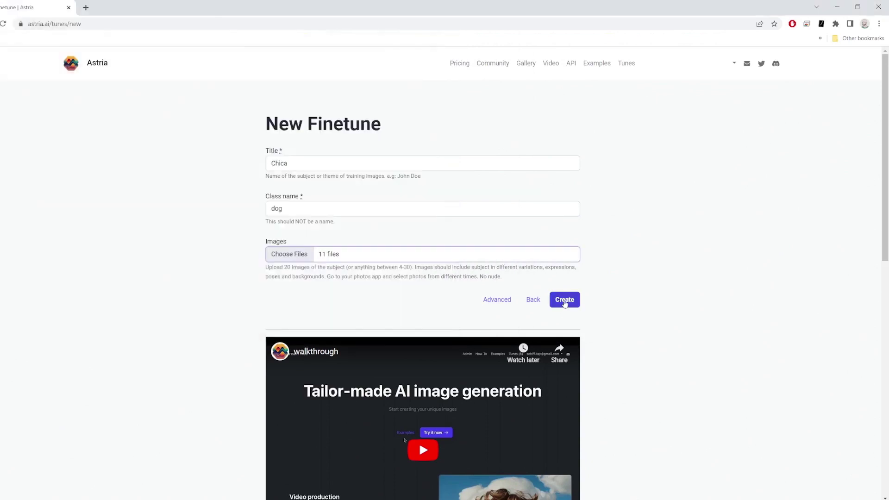
left_click(568, 302)
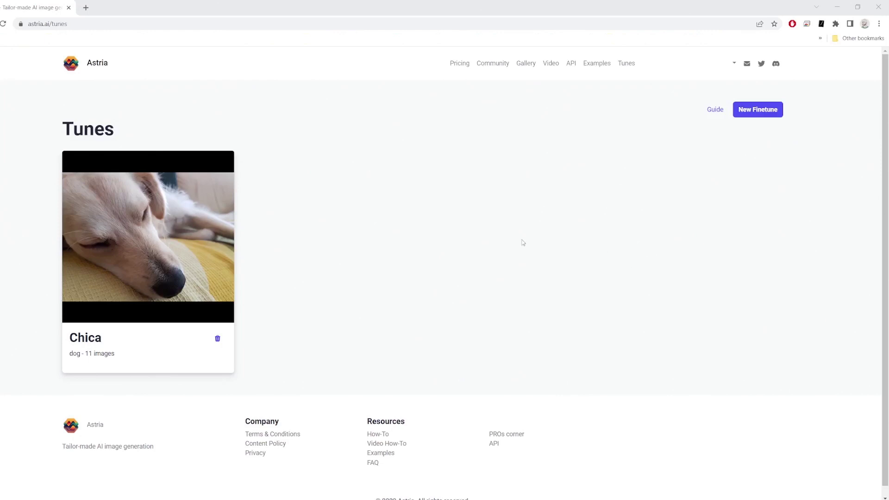
Step: Open the Chica tune and look through its generated image sets
left_click(168, 232)
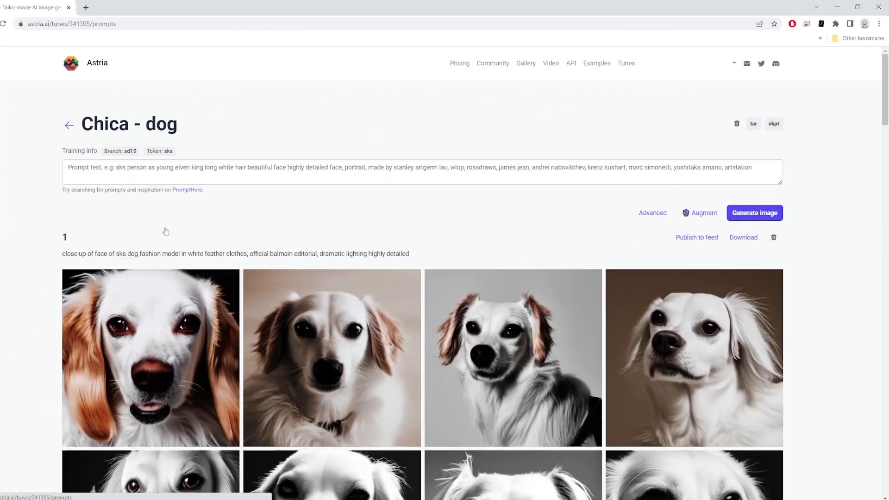
left_click_drag(888, 85, 888, 109)
scroll(432, 296, "down", 2)
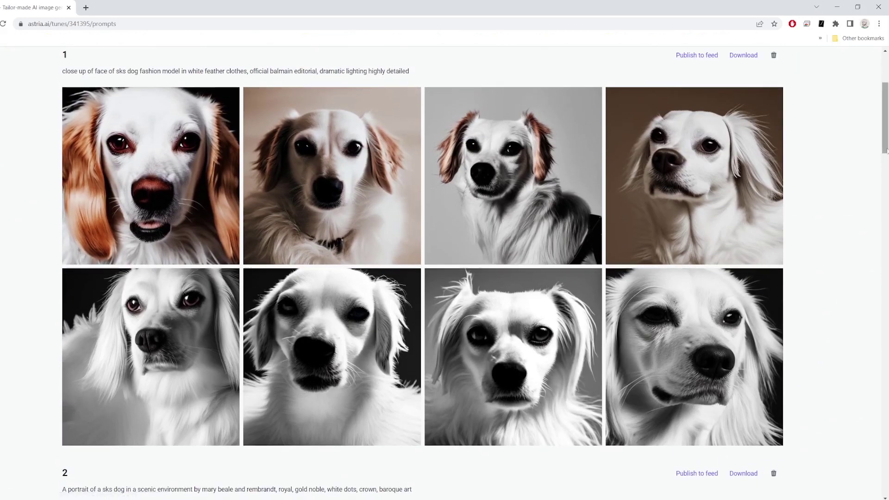
scroll(887, 159, "down", 14)
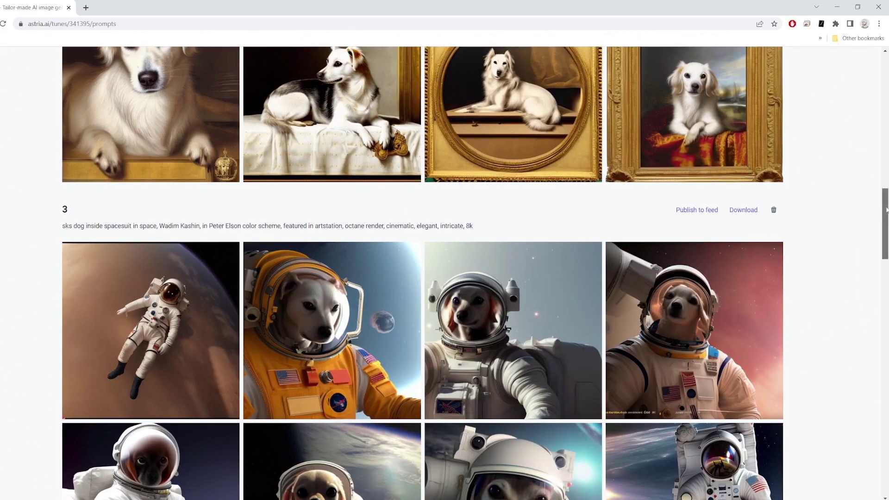
left_click_drag(887, 211, 887, 411)
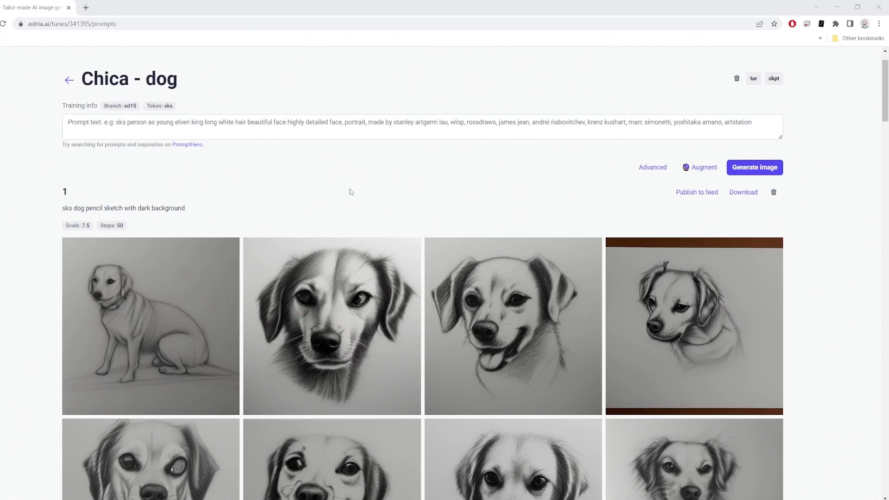
Step: Enter the prompt template with translation_z=0:(0.1), translation_x=0:(0), seed=11111 and 0: "sks dog doing something", each on its own line
key("alt+Tab")
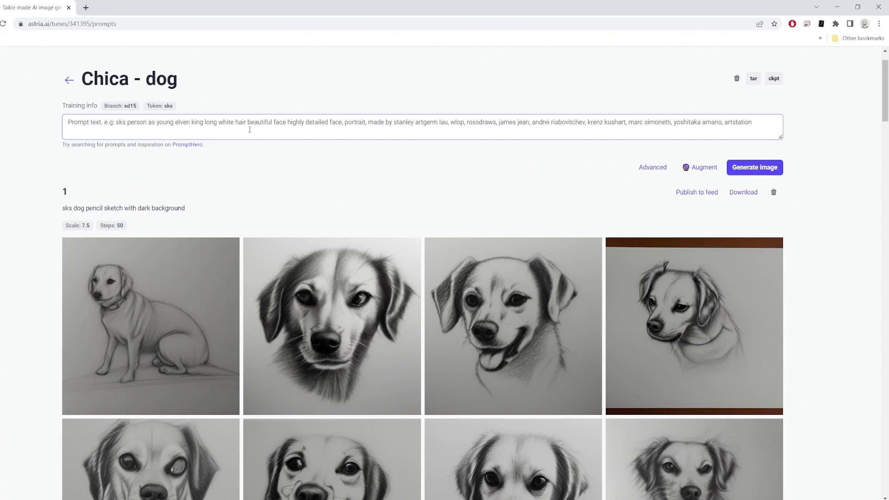
type("translation_z=0:(0.1) translation_x=0:(0) seed=11111 0: \"sks dog doing something\",")
scroll(67, 167, "up", 1)
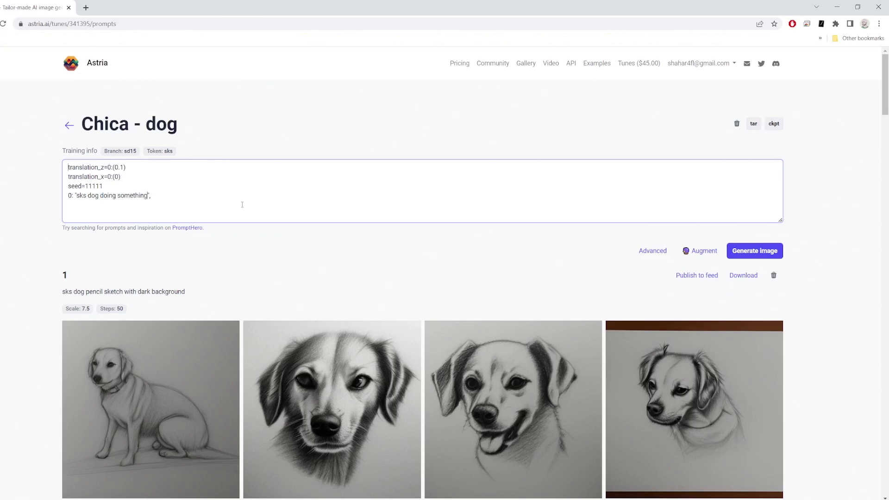
Step: Re-enter 0.1 as the translation_z value in the prompt
left_click_drag(68, 167, 104, 168)
left_click(124, 167)
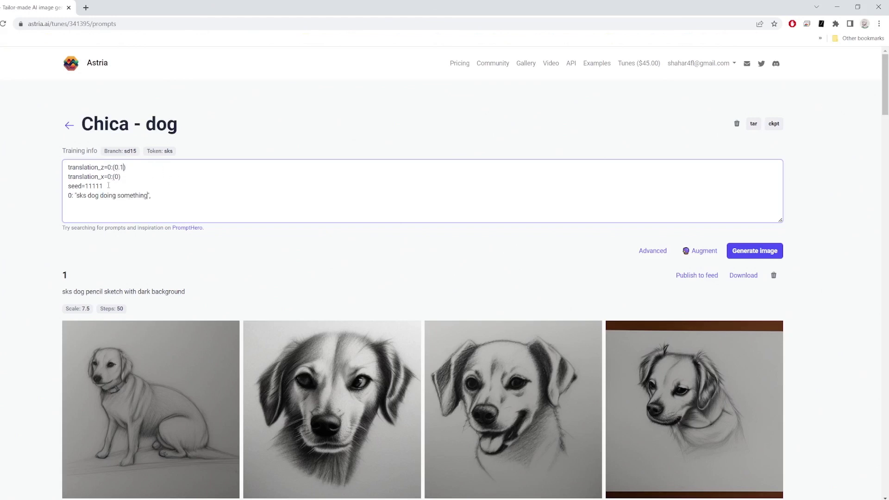
left_click_drag(124, 168, 115, 168)
type("1")
key("BackSpace")
type("0.1")
left_click_drag(68, 187, 86, 186)
left_click(106, 188)
left_click_drag(77, 196, 150, 198)
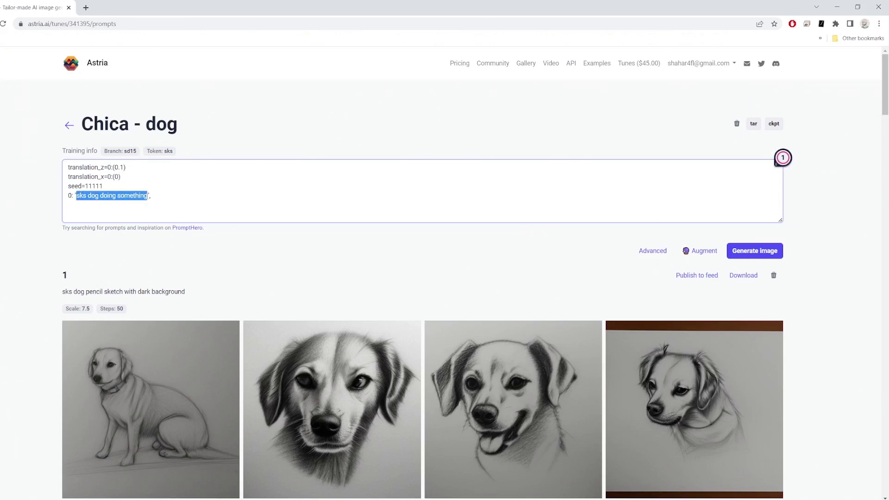
left_click(154, 195)
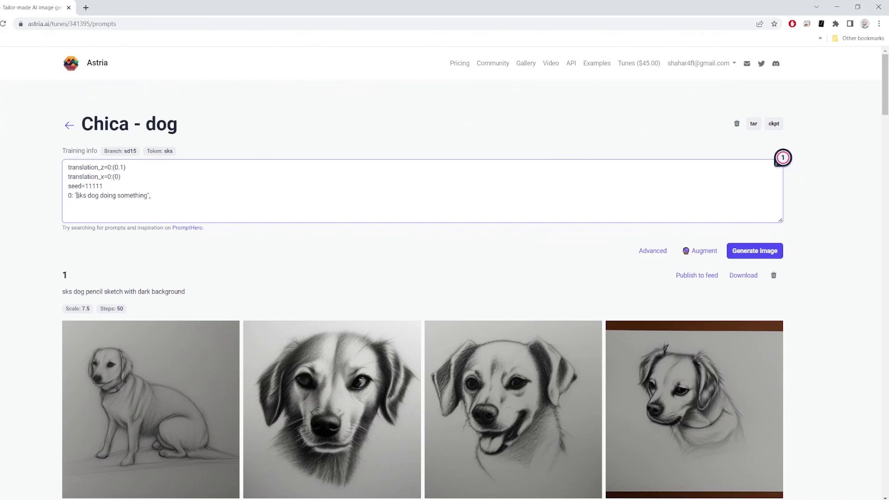
left_click_drag(77, 195, 99, 196)
left_click(100, 196)
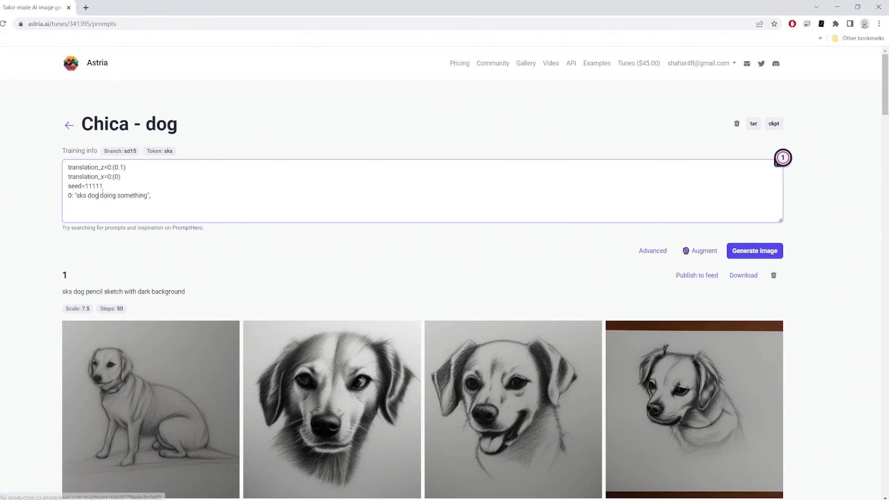
Step: Replace "doing something" in the frame 0 prompt with "flying in space on a pizza spaceship"
left_click_drag(100, 195, 148, 195)
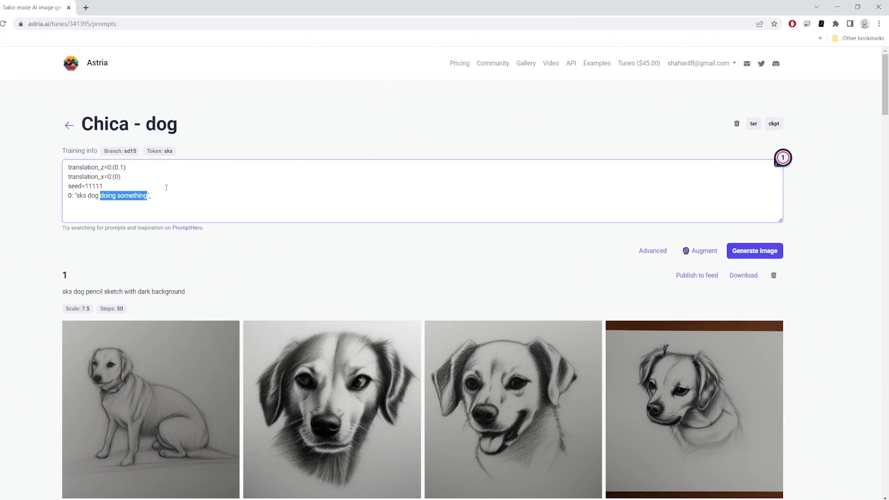
type("flying ")
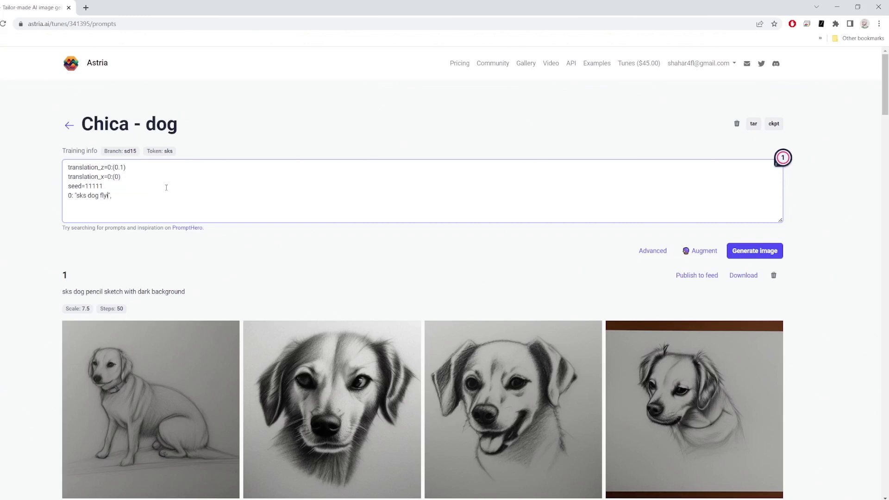
type("in space on a pizza spaceship")
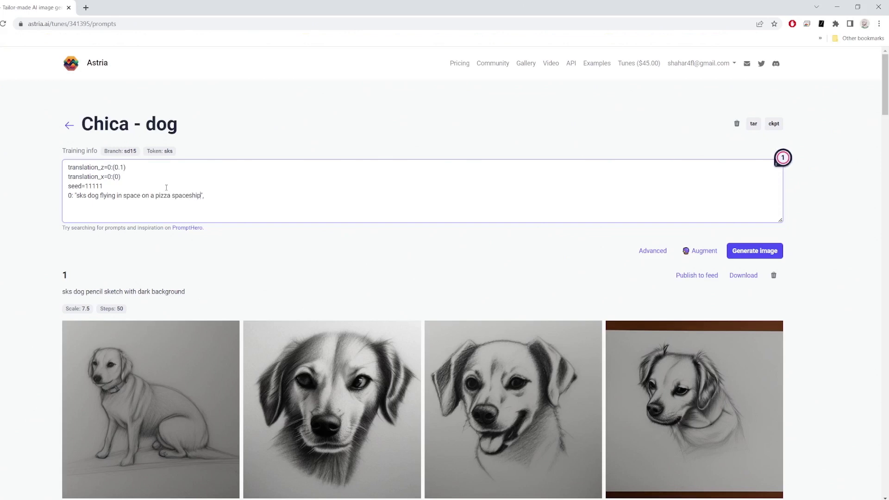
Step: Duplicate the frame 0 prompt line below itself and number the copy as frame 100
left_click_drag(207, 194, 57, 197)
key("ctrl+c")
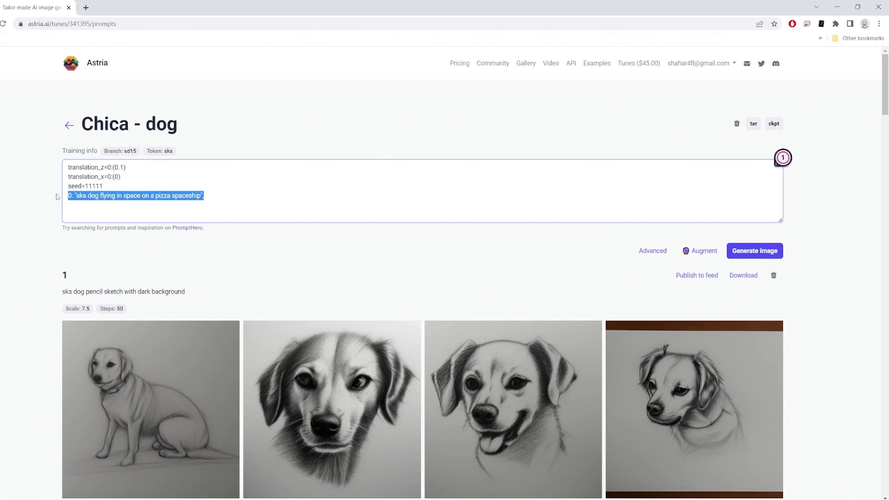
left_click(207, 196)
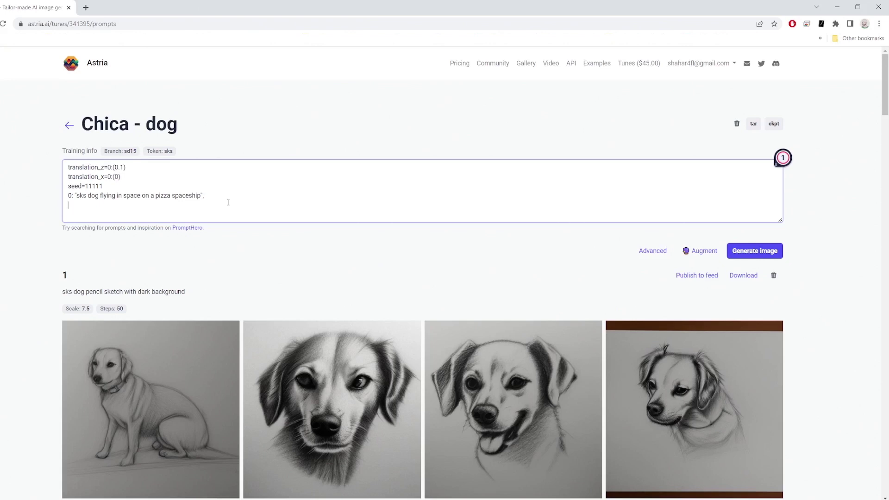
type("0")
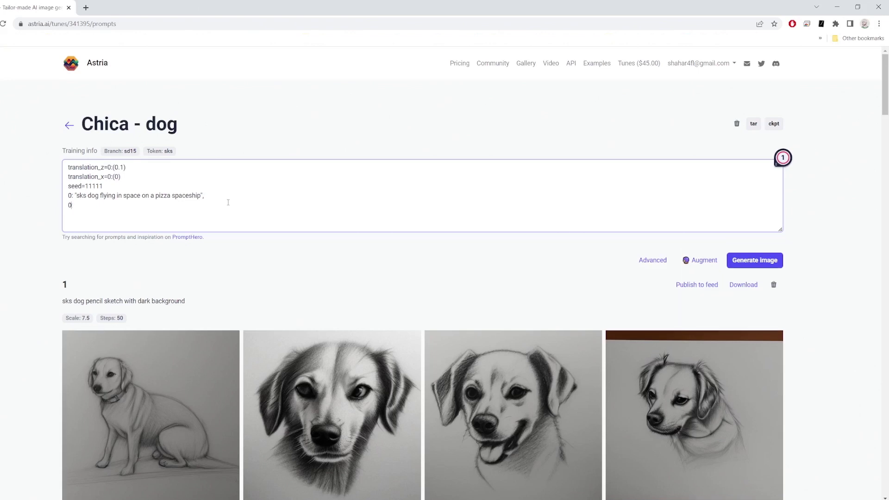
key("BackSpace")
type("100:")
key("ctrl+v")
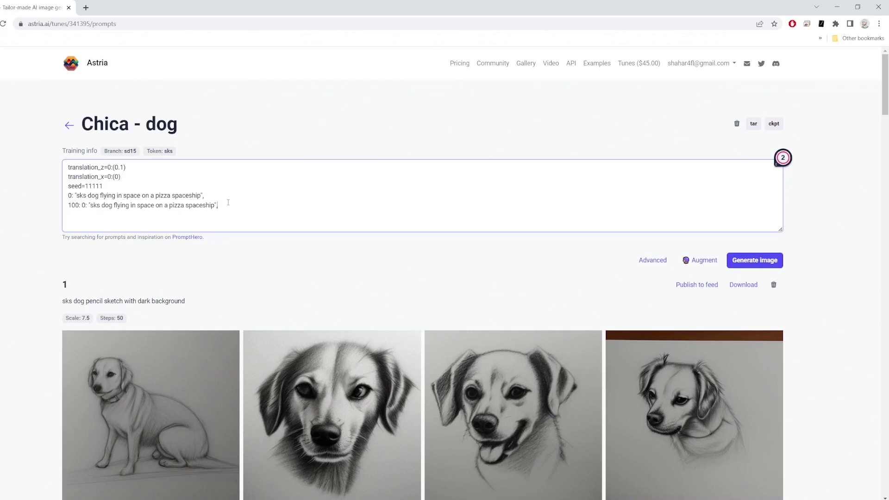
left_click(85, 206)
key("BackSpace")
key("BackSpace")
key("BackSpace")
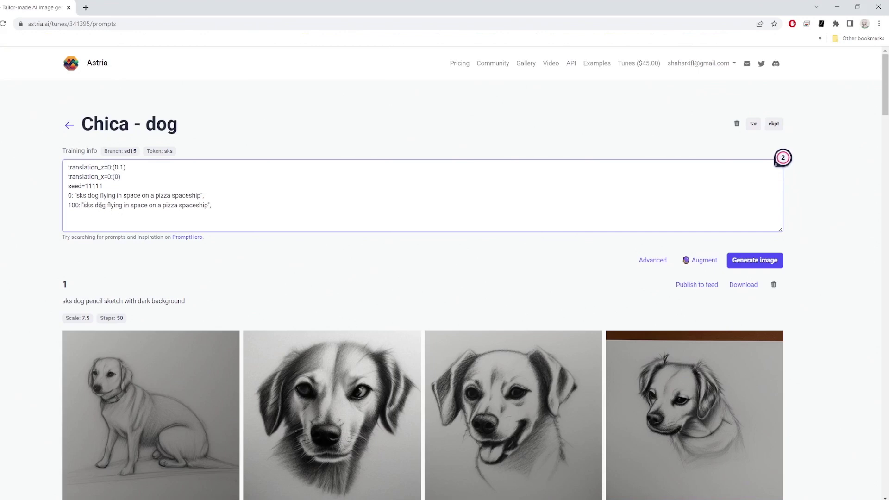
Step: Change the frame 100 prompt to "sks dog swimming in a pool filled with marshmallows", correcting the spelling of marshmallows
left_click_drag(108, 205, 208, 205)
type("swim")
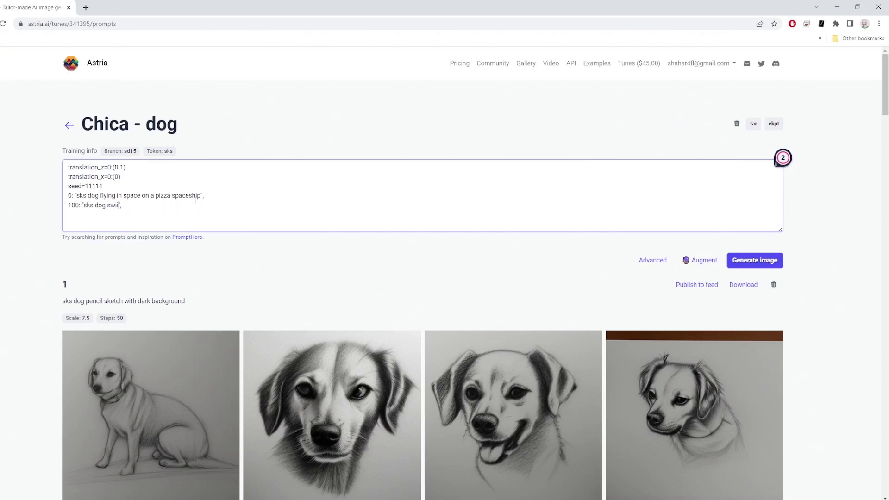
type("ming in a p")
type("ool ")
type("filled w")
type("ith ")
type("marshme")
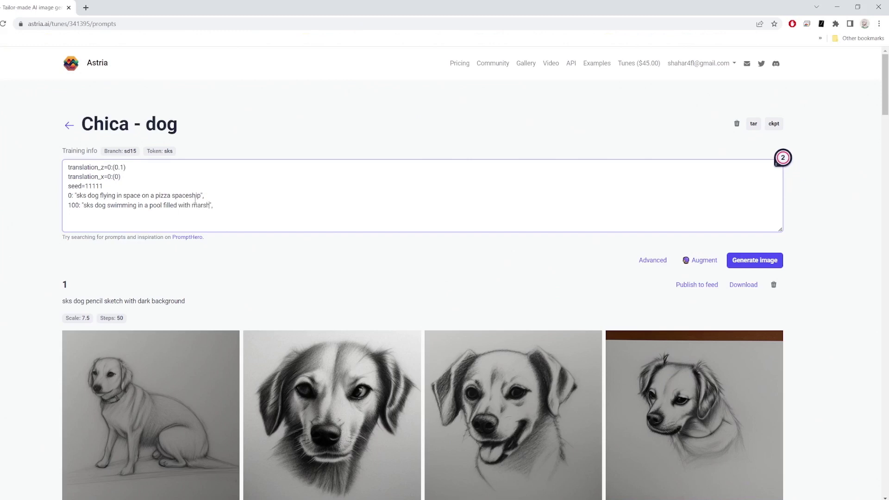
type("lows")
key("Right")
right_click(220, 205)
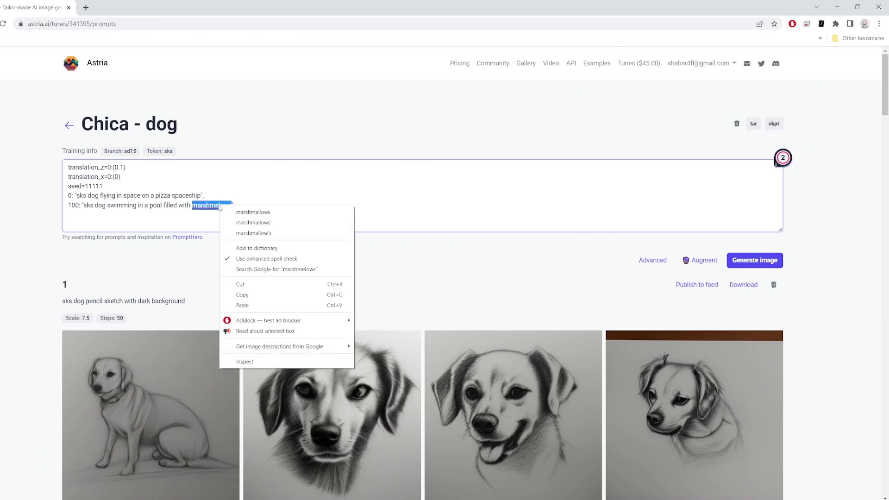
left_click(242, 211)
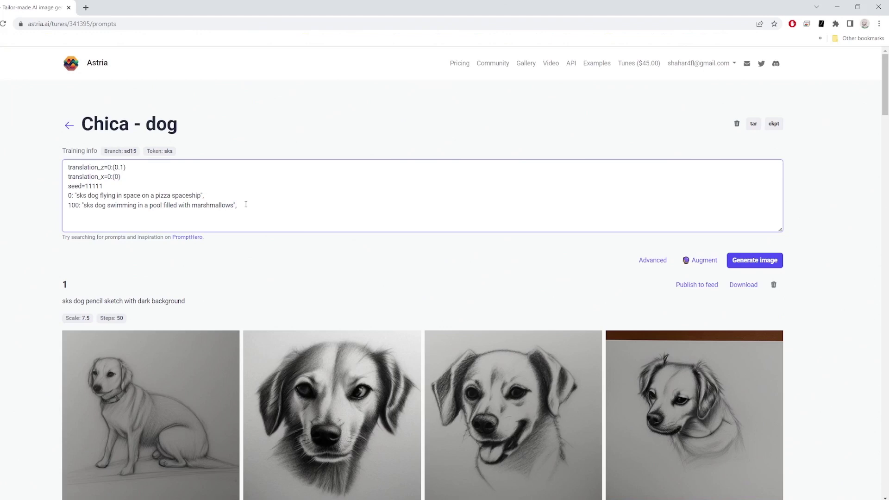
Step: Add a frame 200 line with the prompt "sks dog sleeping on the grass, picasso style"
key("Return")
type("200")
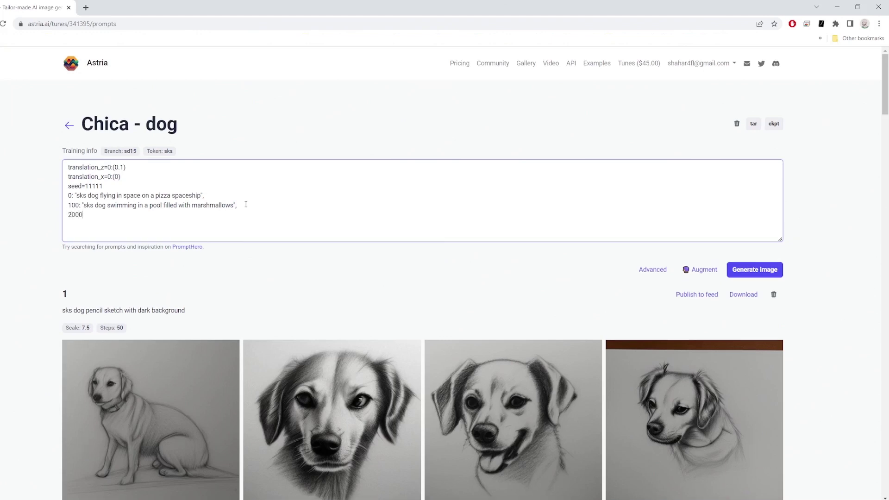
type(": \"sks dog restinf")
key("ctrl+shift+Left")
key("BackSpace")
type("sleeping on the grass,")
type("picasso ")
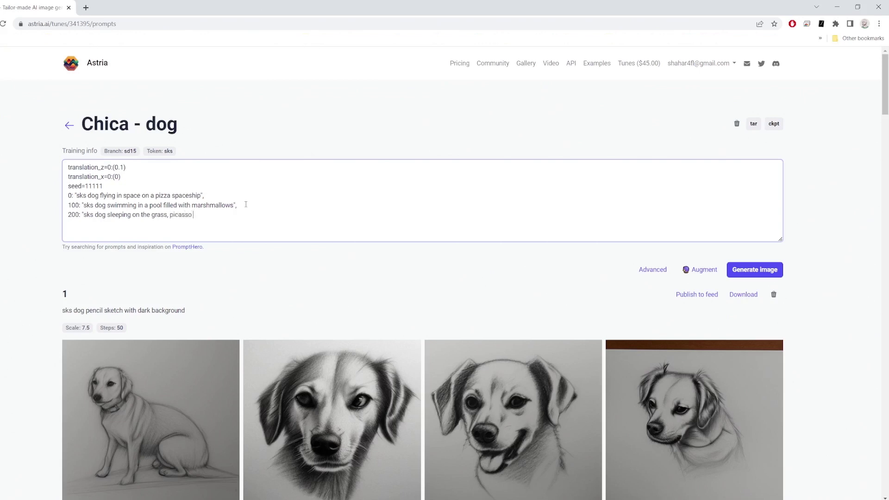
type("style")
type("\"")
Step: Append the style "surrealistic" to the frame 100 prompt and "hyper-realistic" to the frame 0 prompt
type(",")
type(" surrealis")
type("tic")
type(", ")
type("hyp")
type("er")
type("-realisti")
type("c")
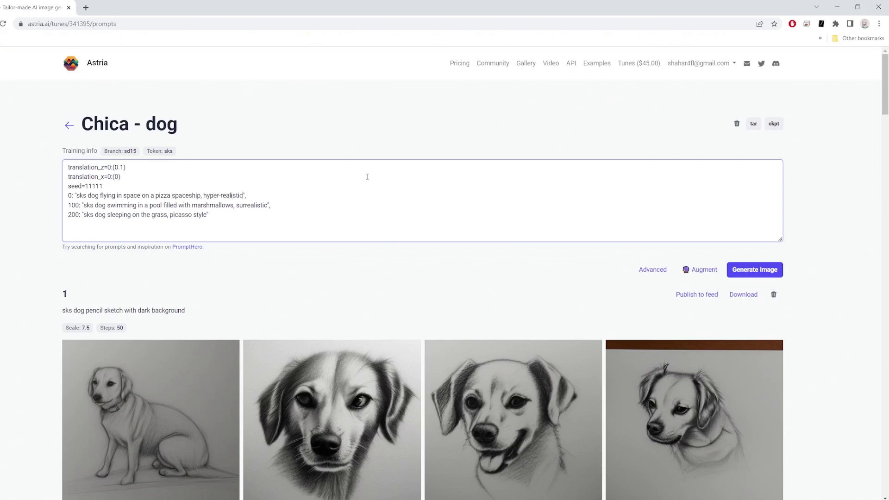
Step: Duplicate the frame 200 prompt line below itself and renumber the copy as frame 300
left_click_drag(206, 216, 209, 218)
left_click(213, 215)
left_click_drag(69, 215, 210, 215)
left_click(211, 215)
left_click_drag(210, 215, 48, 218)
key("ctrl+c")
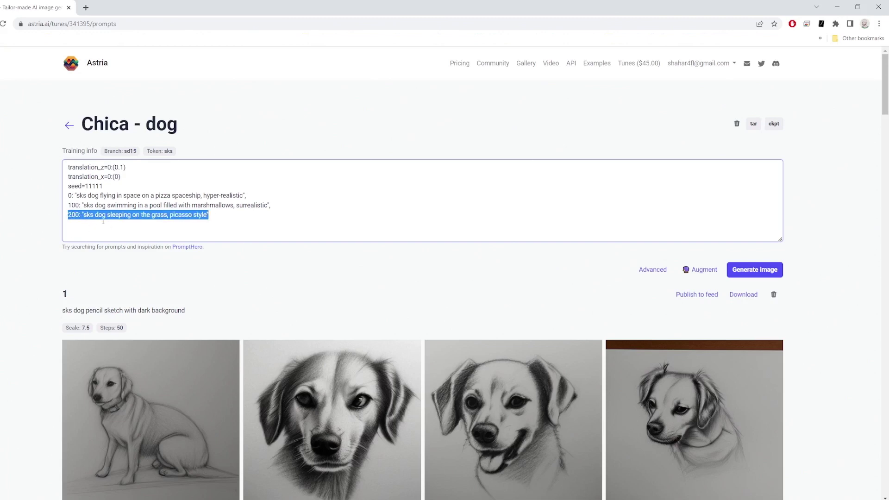
left_click(214, 216)
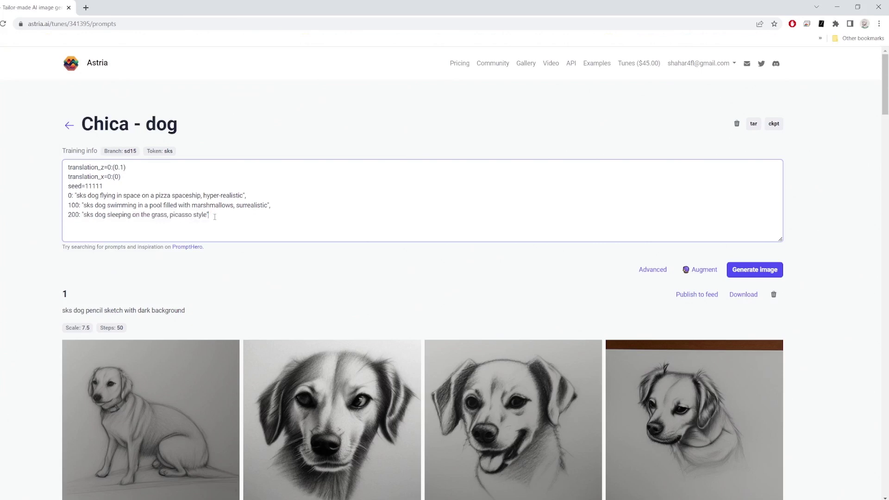
key("Return")
key("ctrl+v")
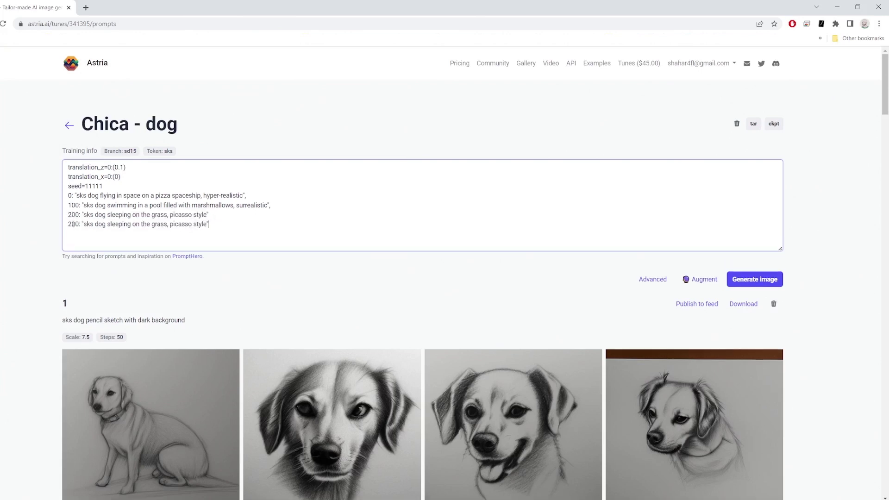
left_click_drag(72, 225, 68, 225)
key("ctrl+z")
type("3")
Step: Submit the keyframed prompt with the keyframes at 0, 100, 200 and 300 to generate the animation
left_click_drag(84, 215, 207, 215)
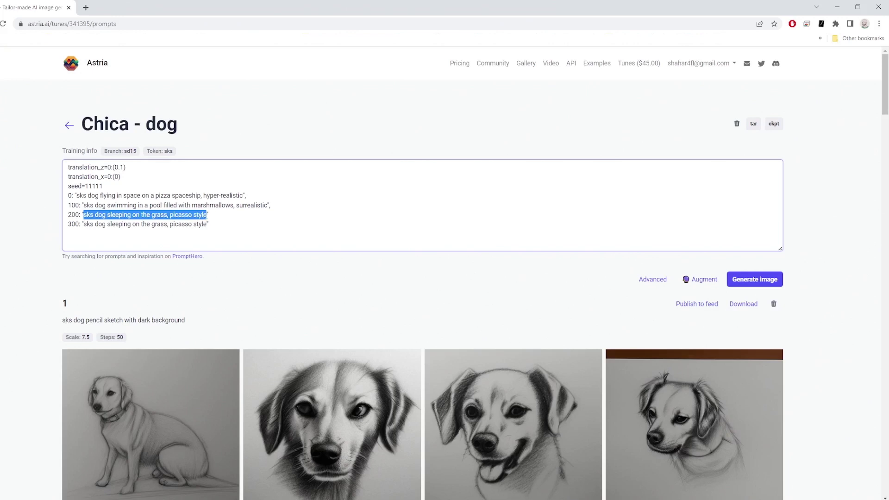
left_click(760, 281)
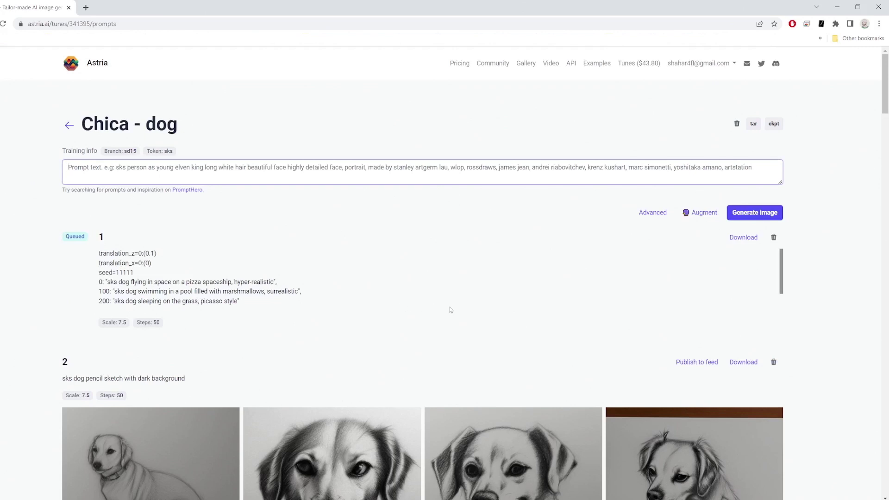
Step: Reopen the Chica tune from the tunes list and examine the generated animation, its translation_z setting and the options for saving the video
key("alt+Left")
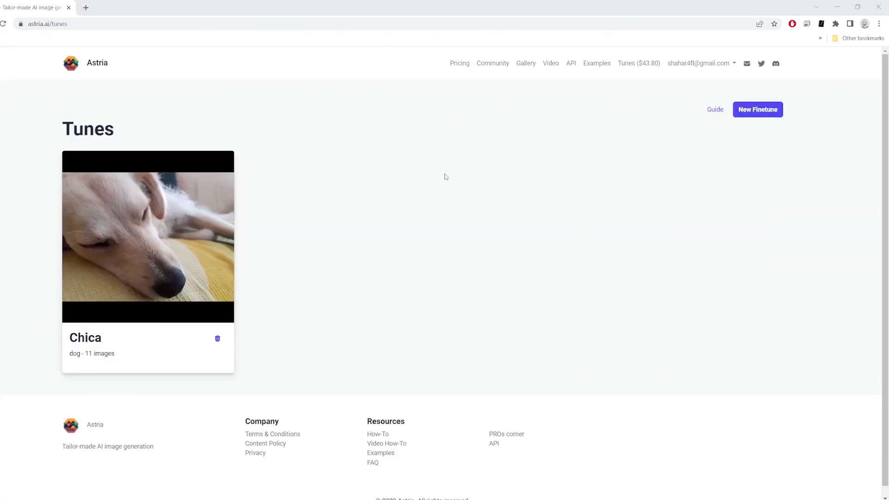
left_click(160, 221)
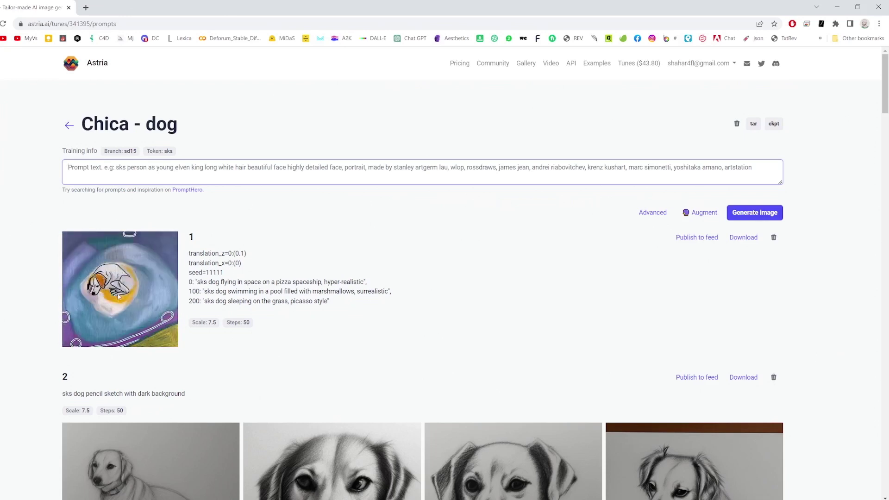
left_click_drag(221, 254, 224, 253)
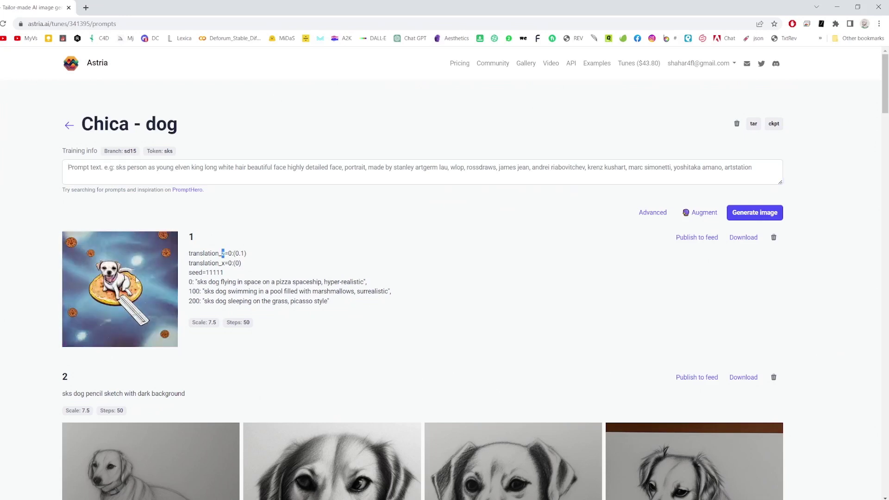
right_click(136, 274)
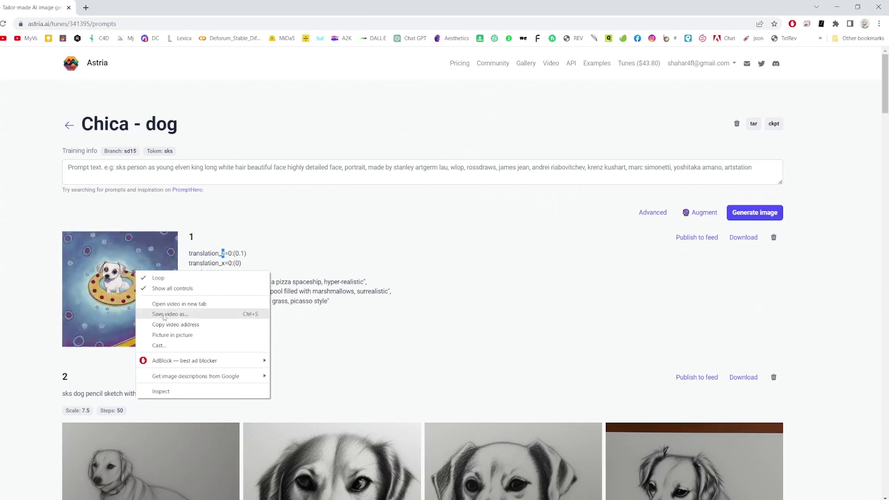
left_click(369, 279)
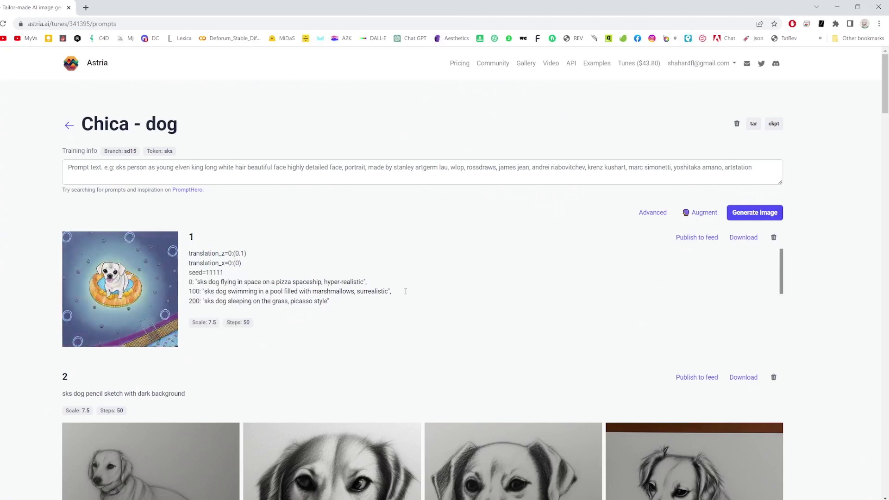